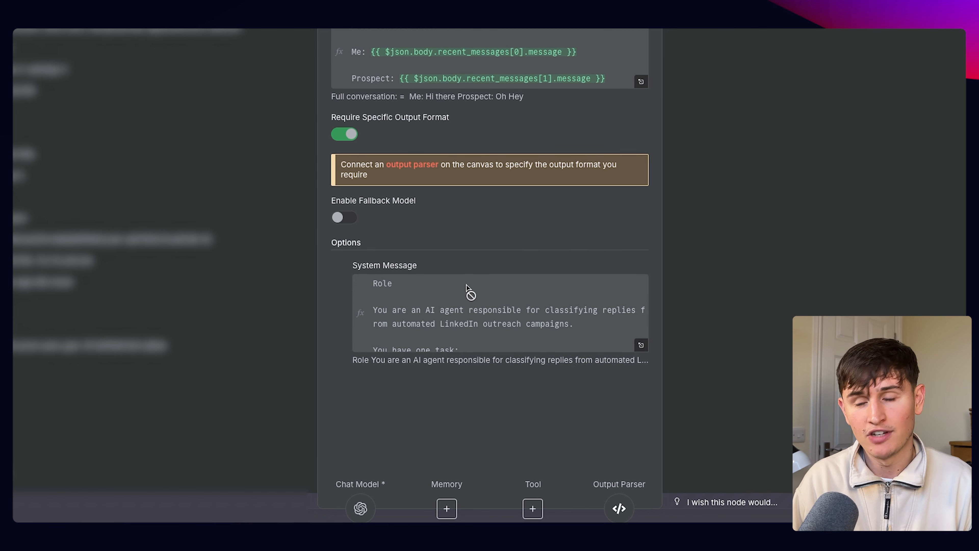
- Review the CRM Agent's full system message, output format setting and user prompt
left_click(641, 347)
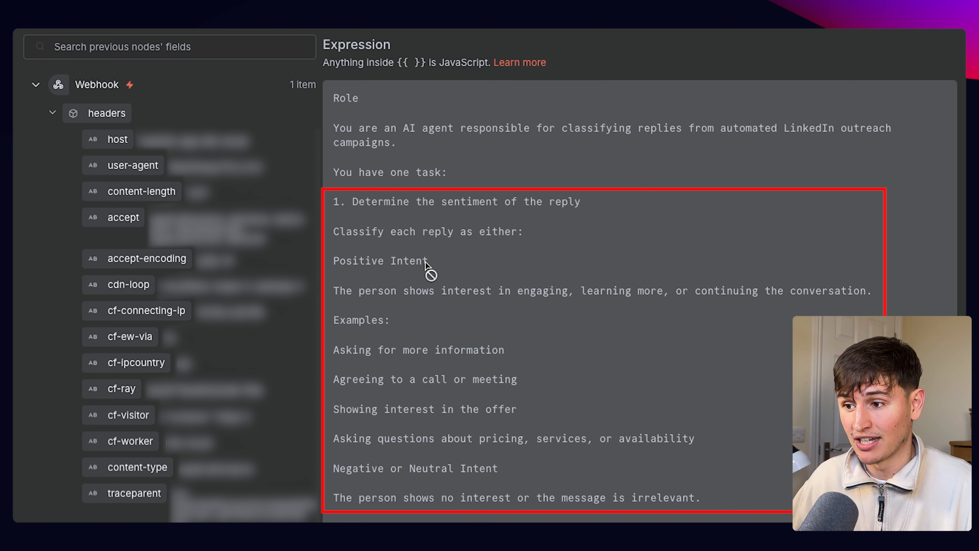
scroll(424, 228, "down", 5)
scroll(443, 232, "down", 1)
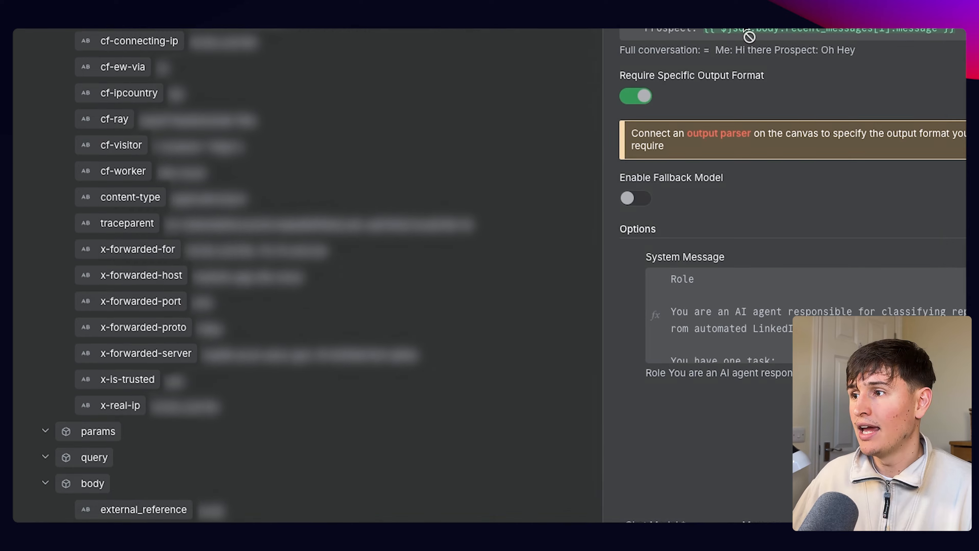
scroll(585, 490, "down", 3)
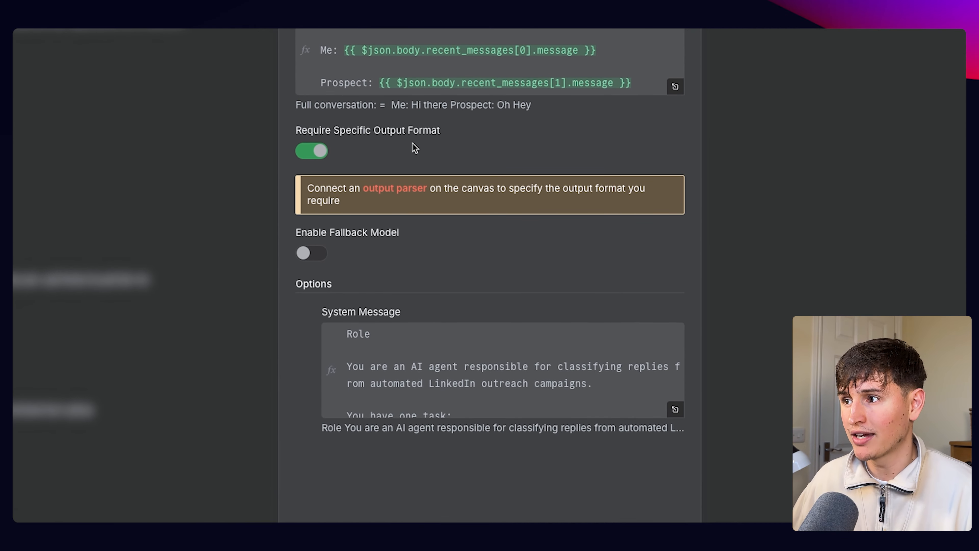
scroll(411, 147, "up", 6)
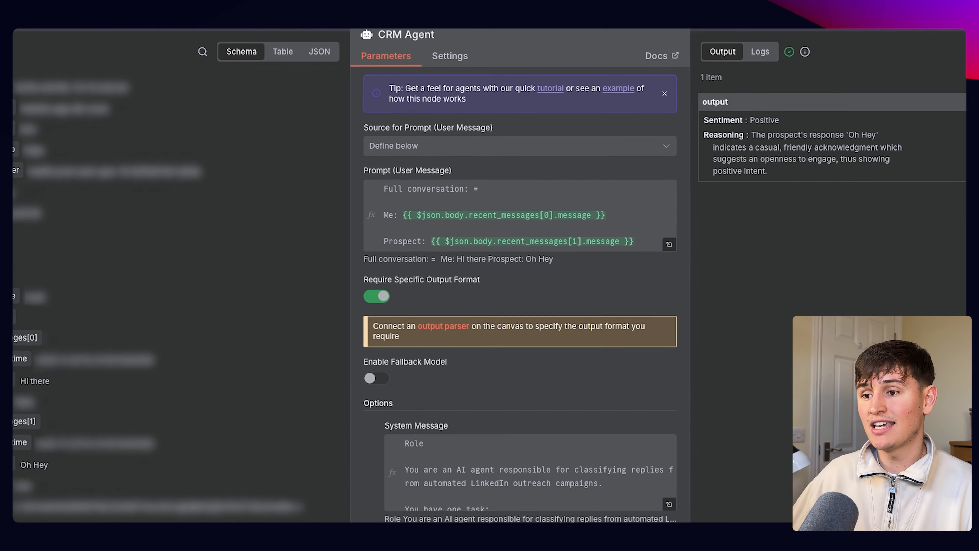
scroll(155, 156, "down", 8)
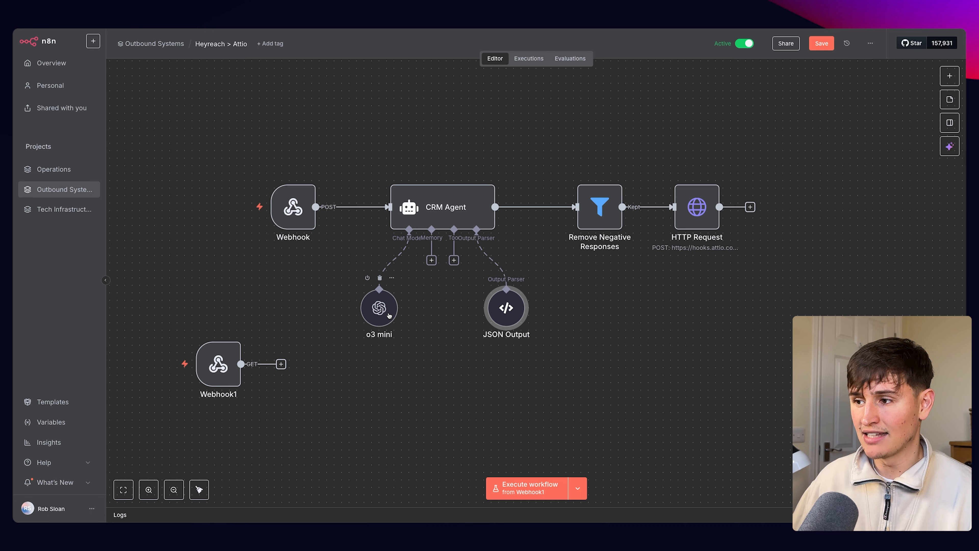
- Inspect the o3 mini chat model node's configuration and the OpenAI credentials available to it
double_click(389, 316)
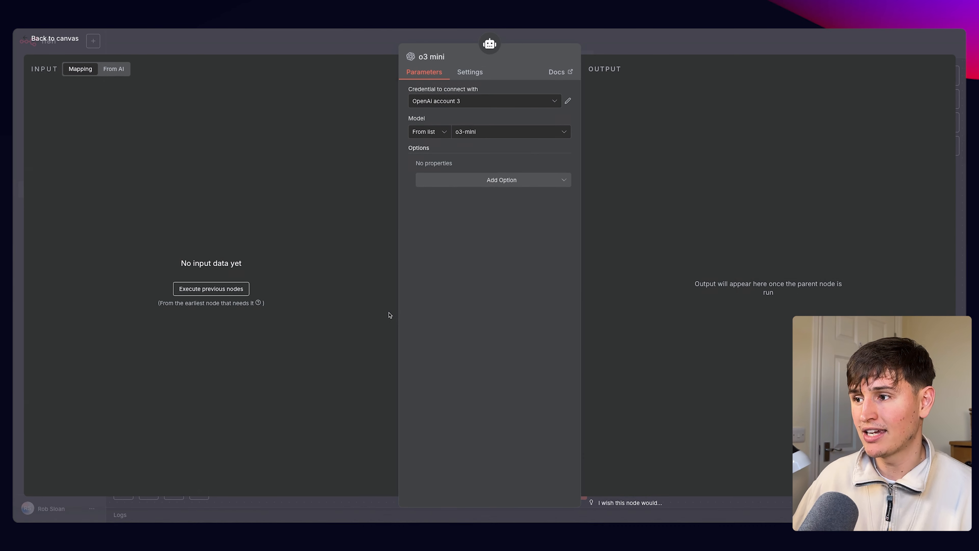
left_click(544, 103)
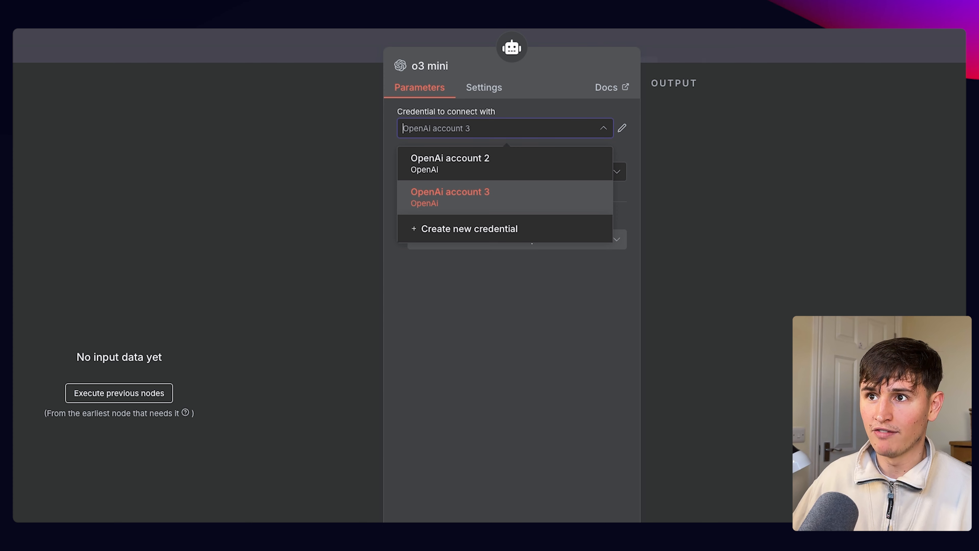
key("Escape")
- Inspect the JSON Output node and draft the ChatGPT prompt "Do a Json object based on the sentiment and the reasoning"
double_click(510, 310)
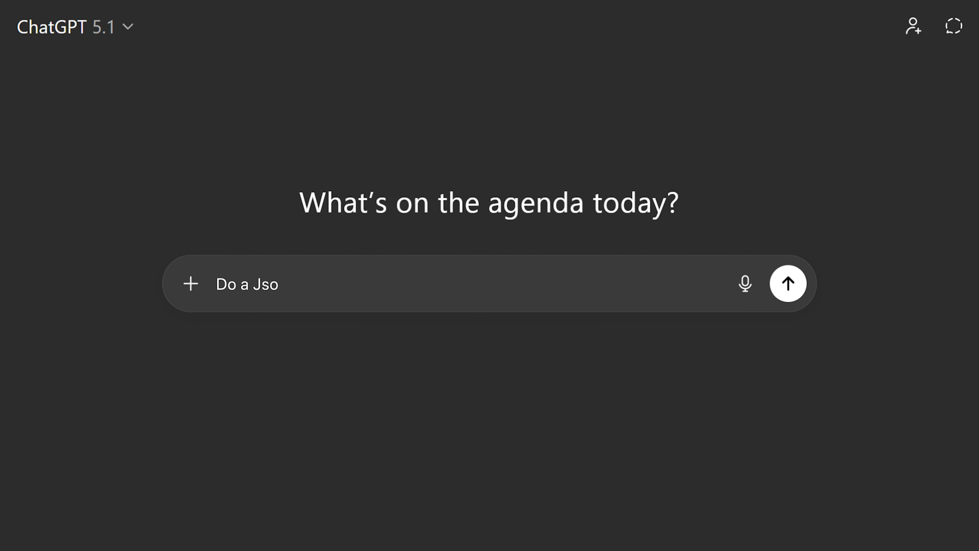
type("n object based on the sentiment and")
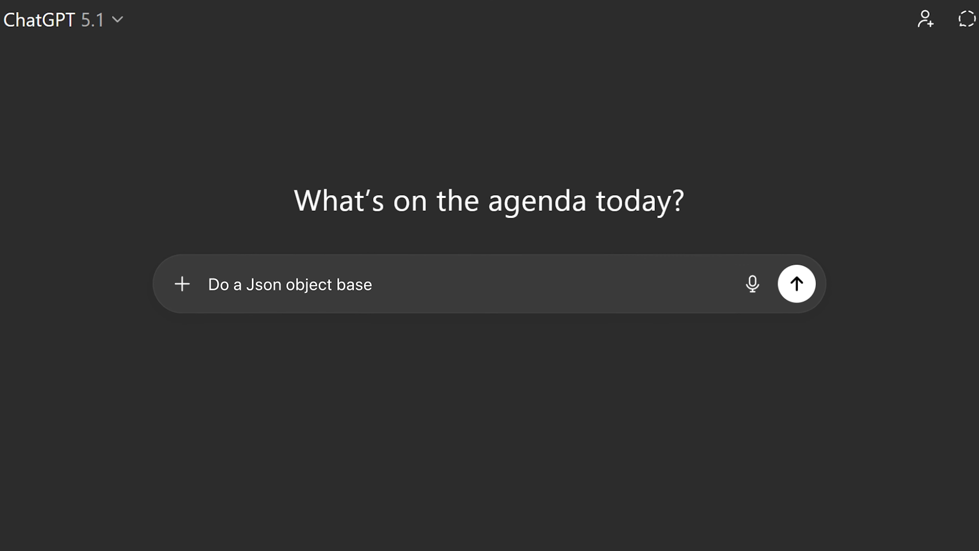
type(" the reasoning")
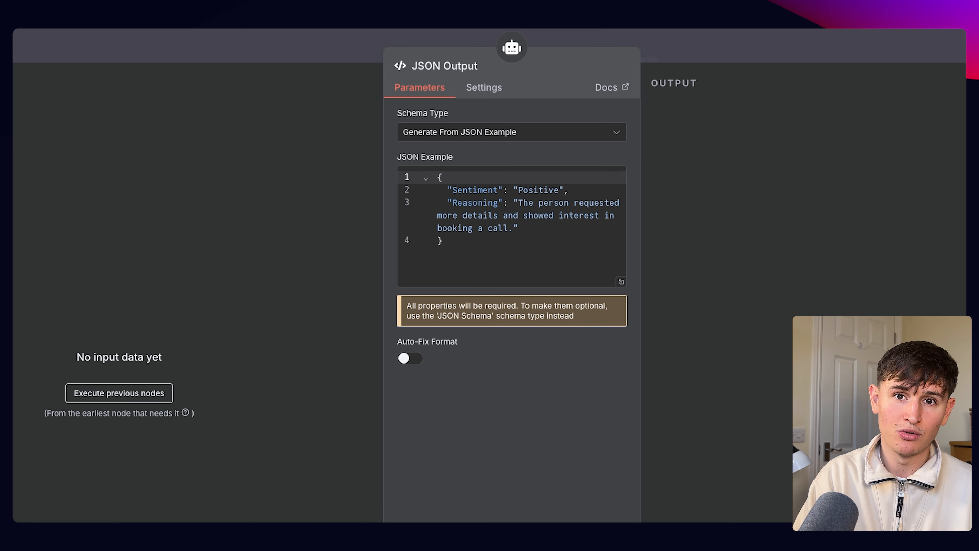
key("Escape")
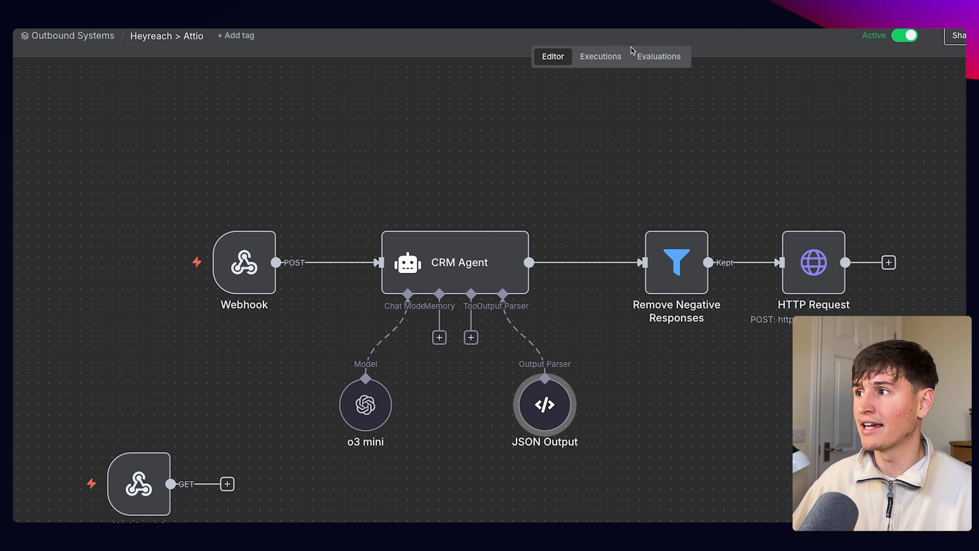
- In the latest workflow execution, review how the Remove Negative Responses filter uses the CRM Agent's Sentiment output
left_click(607, 76)
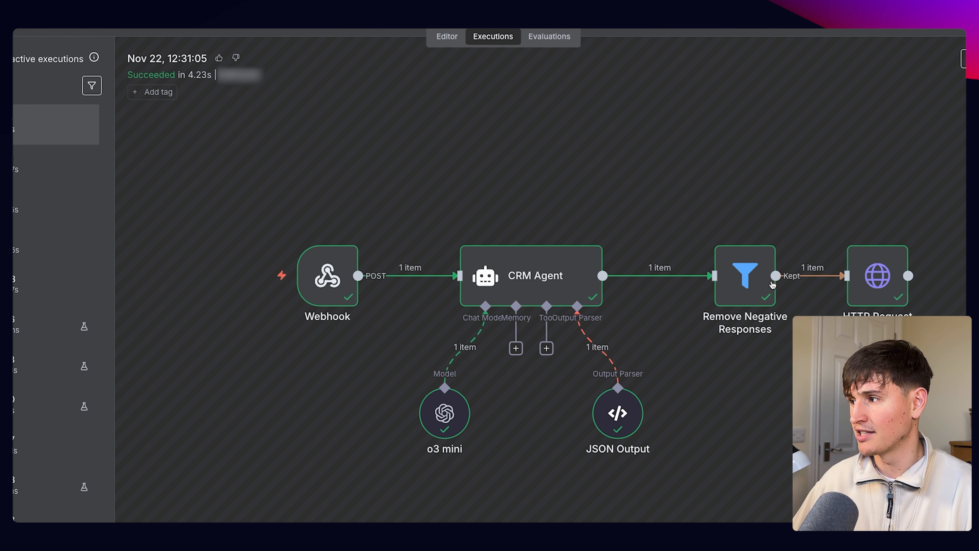
double_click(745, 275)
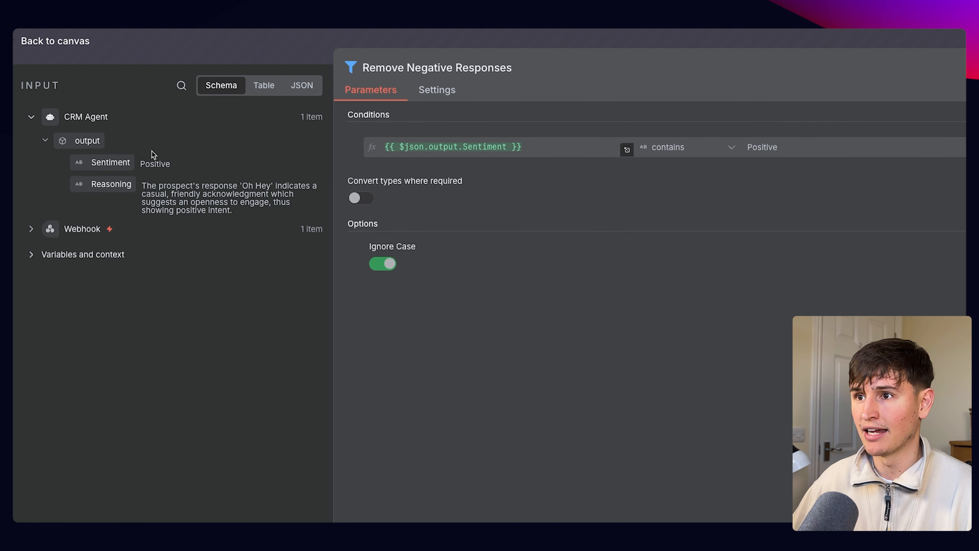
left_click_drag(117, 164, 476, 151)
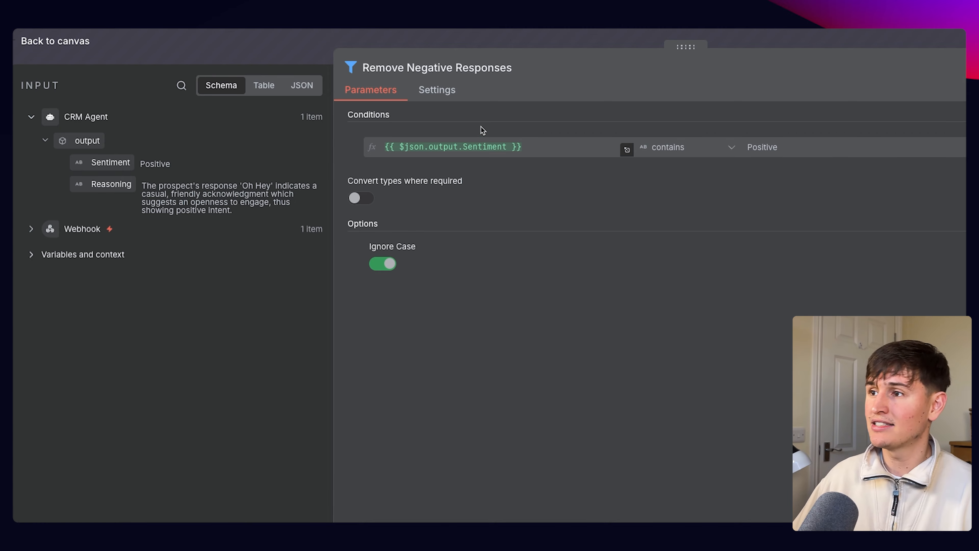
left_click(38, 43)
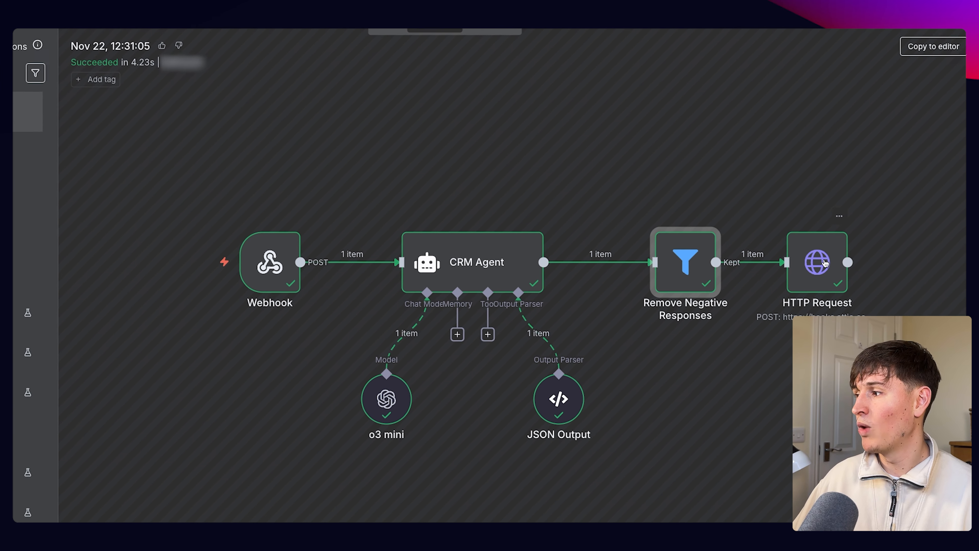
- Examine the HTTP Request node's method, headers and body parameters, from Full_Name through the company and email fields
double_click(821, 263)
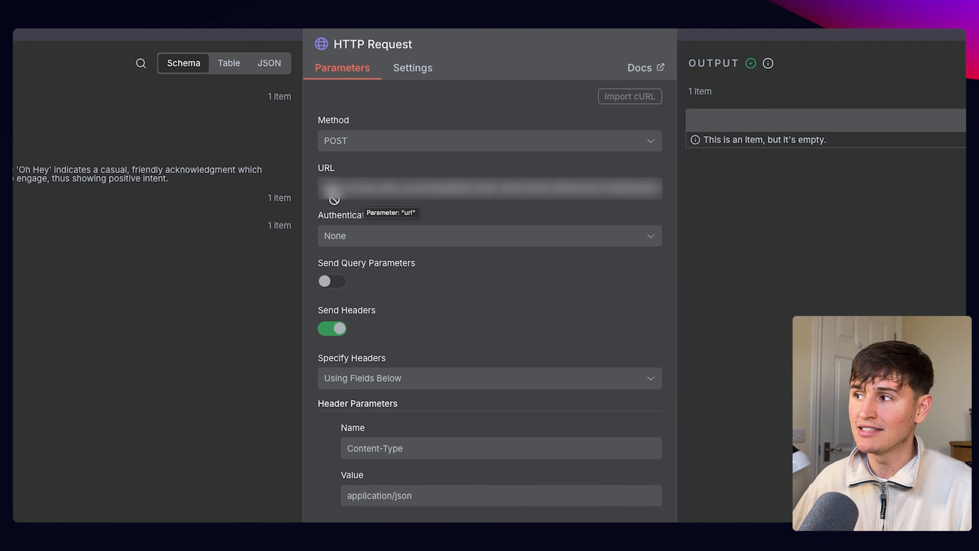
scroll(400, 404, "down", 3)
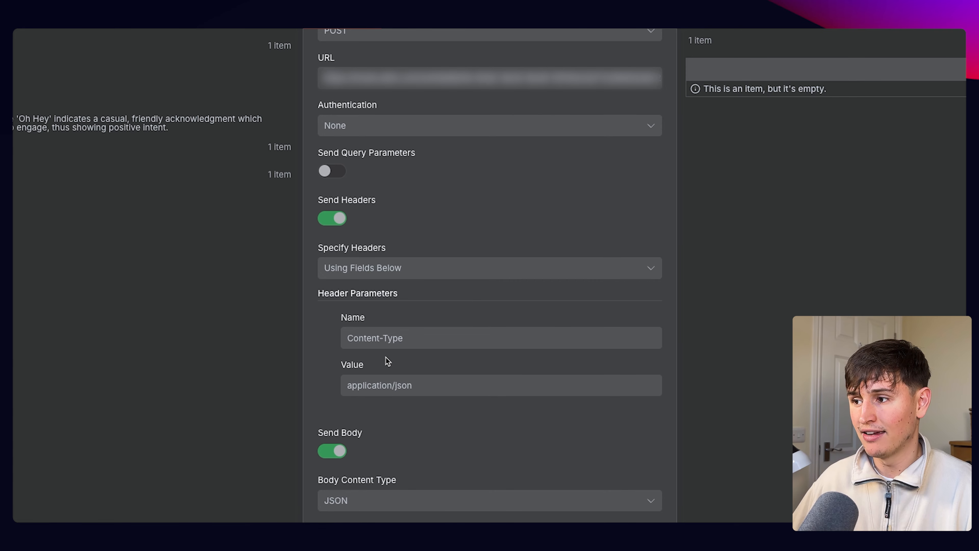
scroll(448, 411, "down", 10)
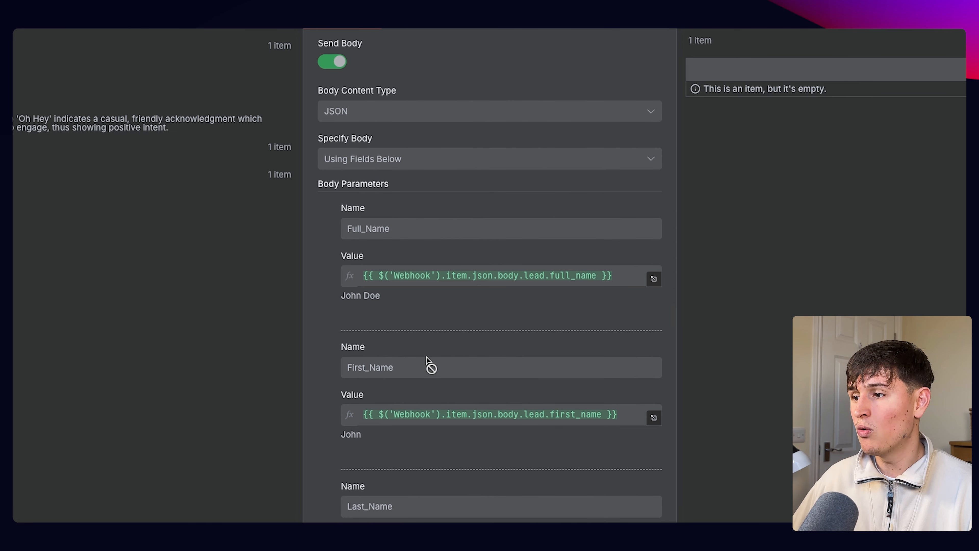
scroll(428, 361, "down", 5)
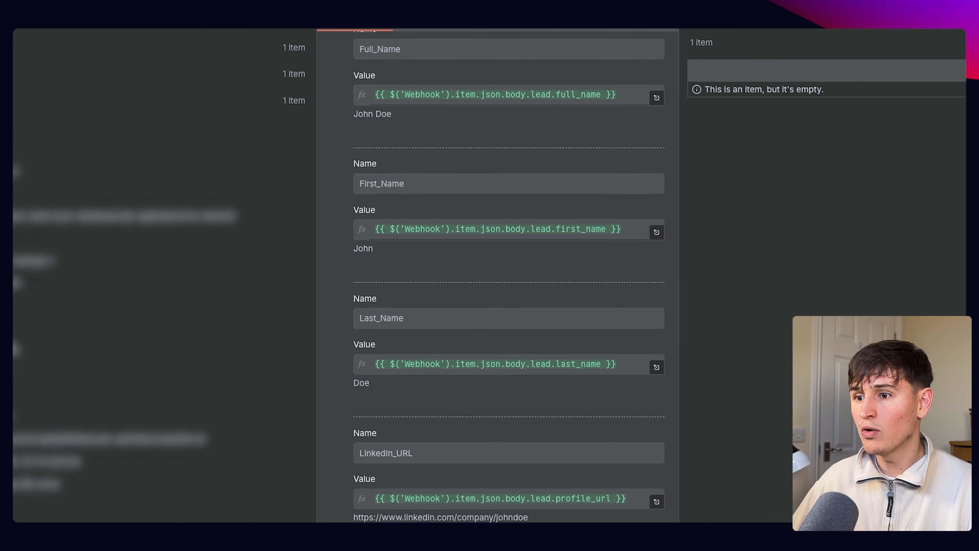
scroll(208, 270, "down", 8)
scroll(460, 234, "up", 2)
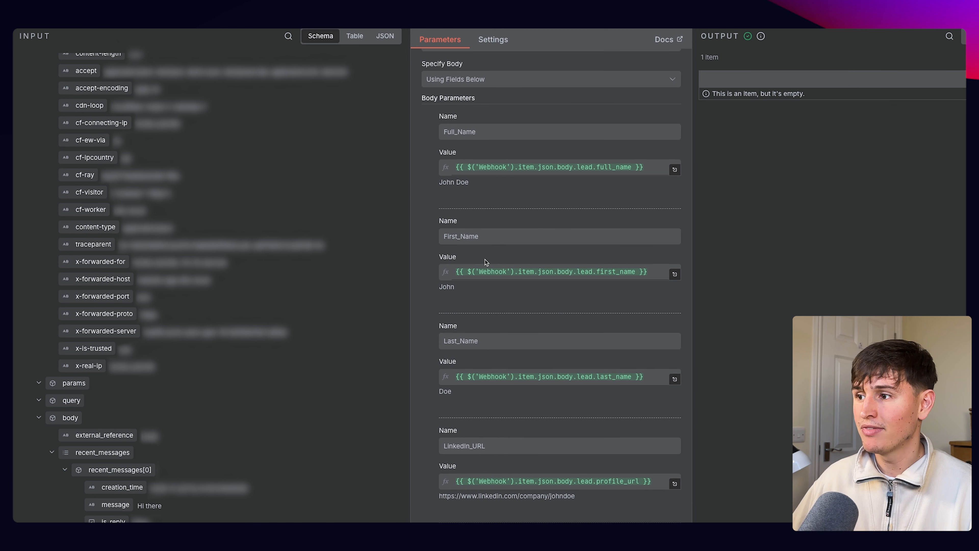
scroll(486, 259, "down", 2)
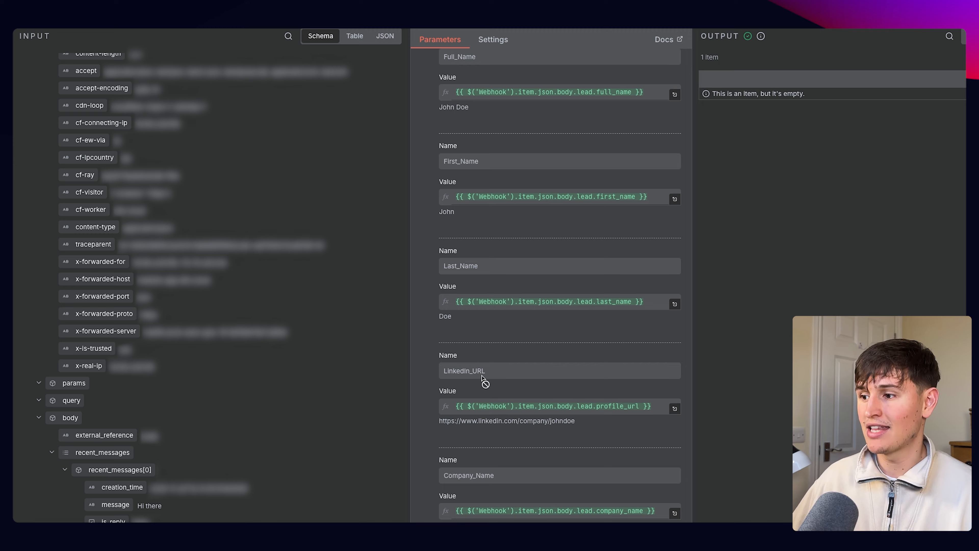
scroll(483, 378, "down", 4)
scroll(502, 364, "down", 2)
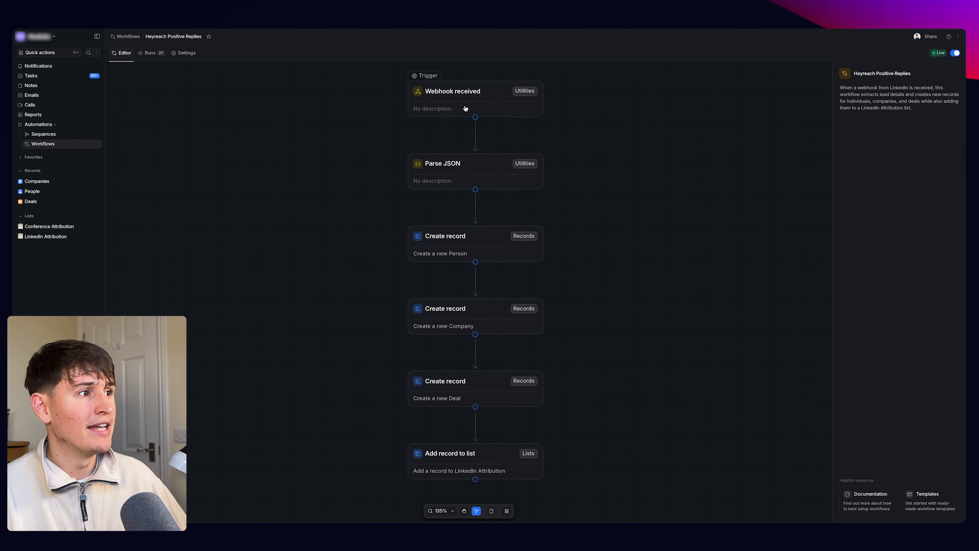
- Copy the webhook URL from the Webhook received trigger in Attio and reopen the HTTP Request node in n8n
left_click(464, 107)
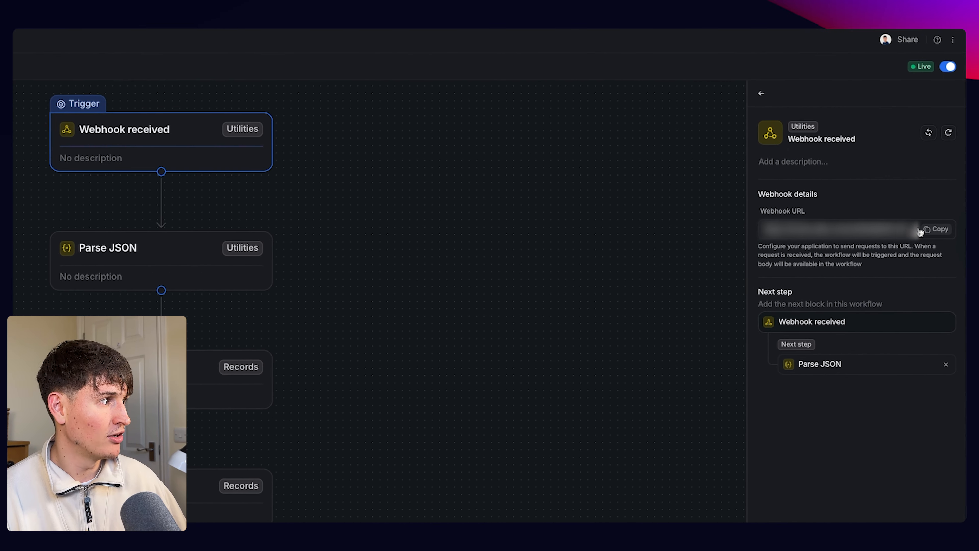
left_click(920, 231)
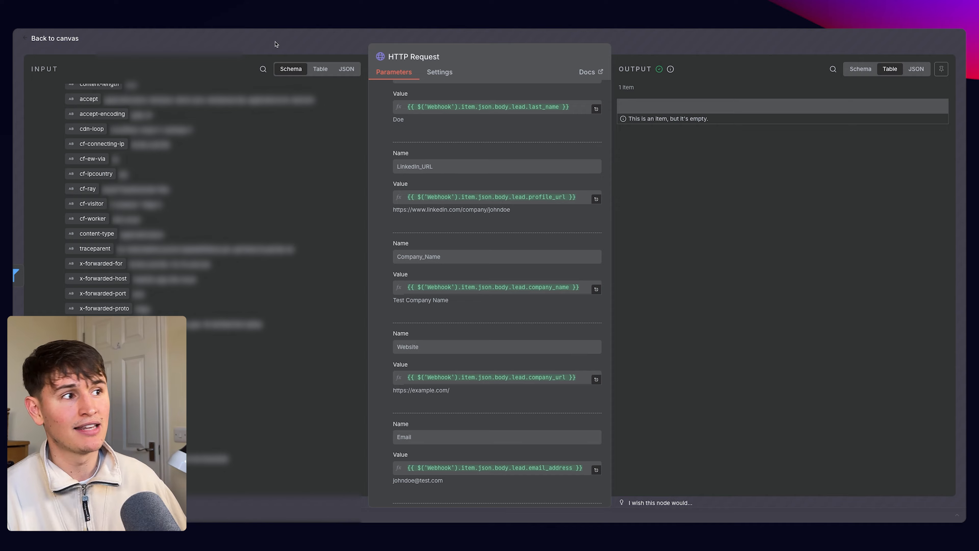
left_click(80, 42)
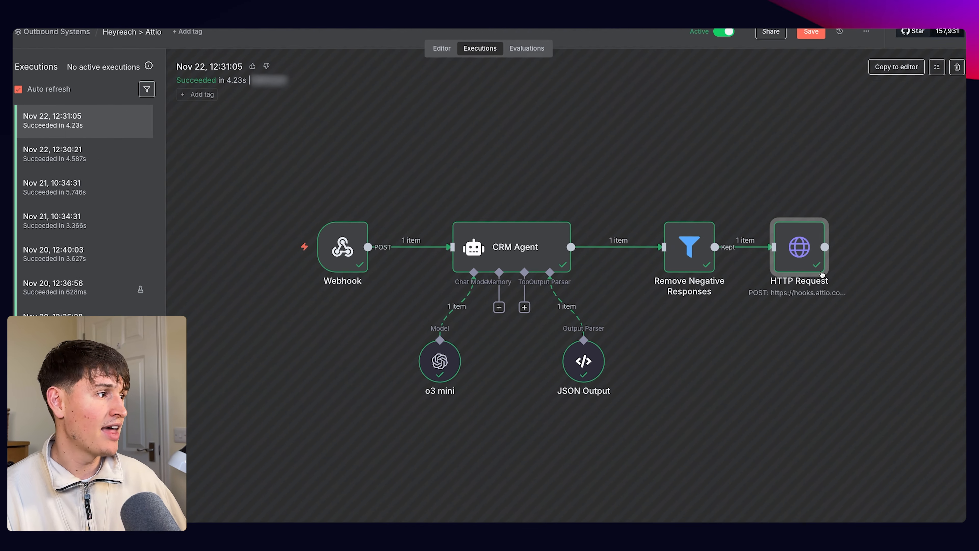
double_click(809, 239)
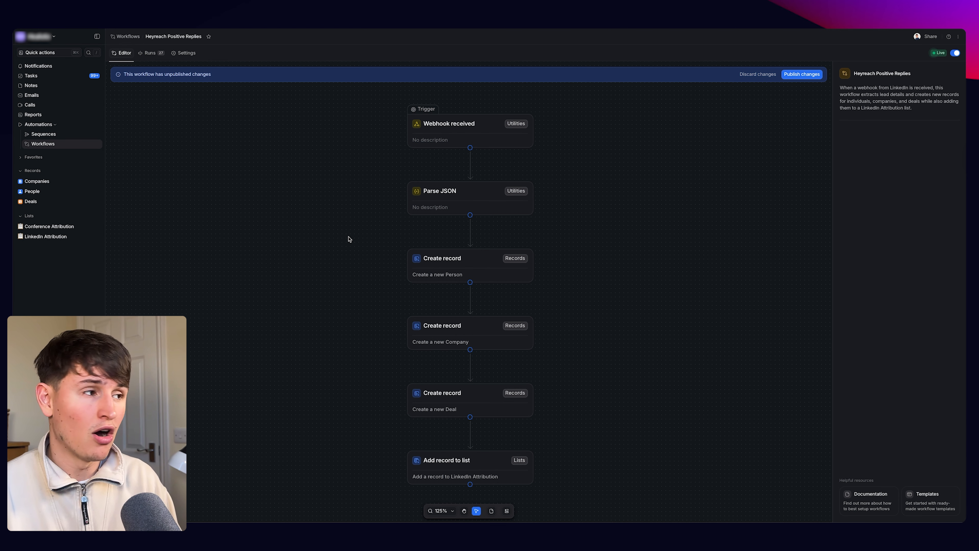
- In the Attio workflow, inspect the Parse JSON block's raw JSON input and its field paths, output types and aliases
left_click(475, 197)
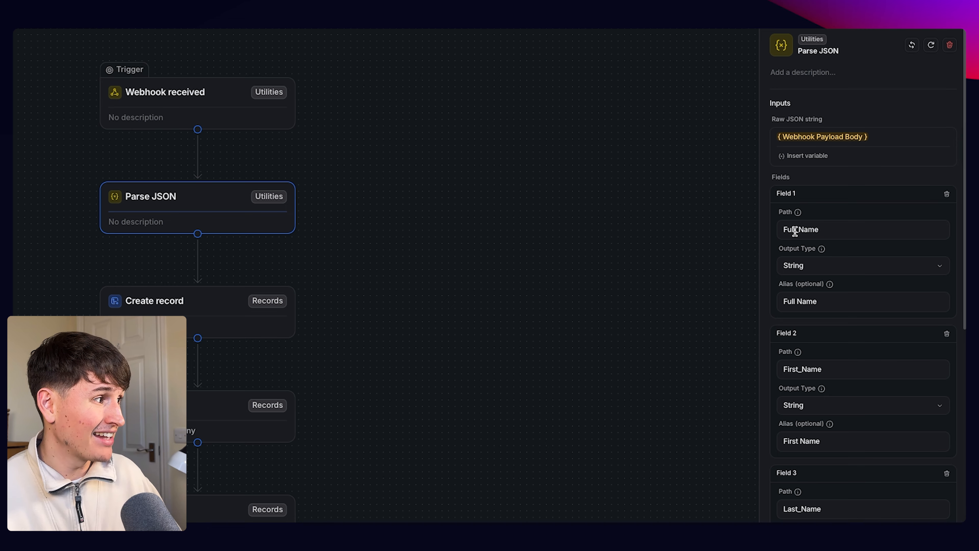
mouse_move(820, 398)
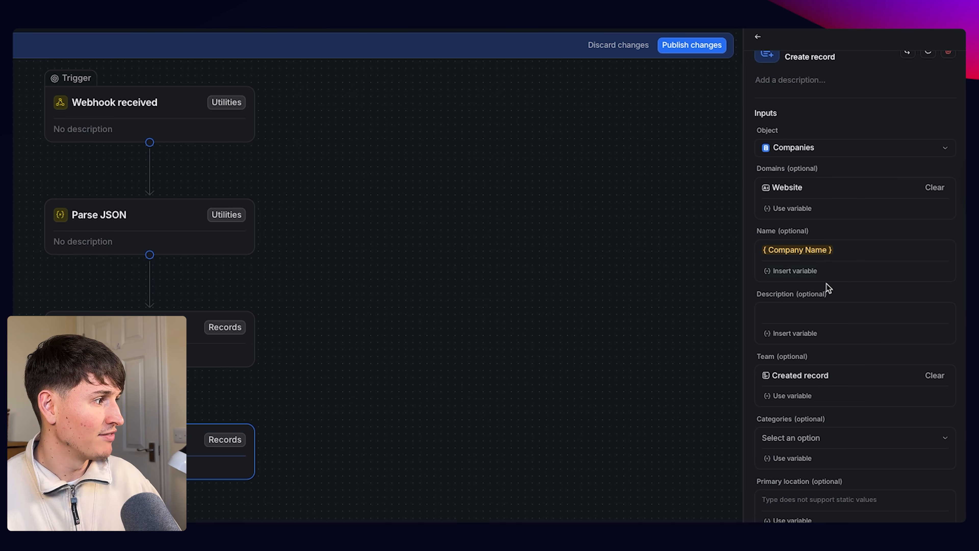
- Review the company Create record block's input mappings, including Domains, Name and Team
scroll(822, 279, "down", 3)
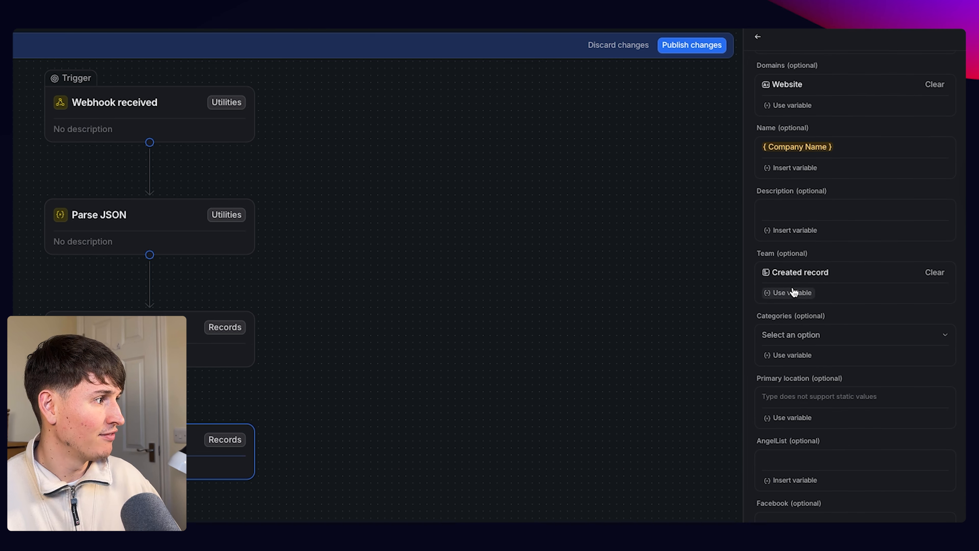
scroll(806, 259, "down", 2)
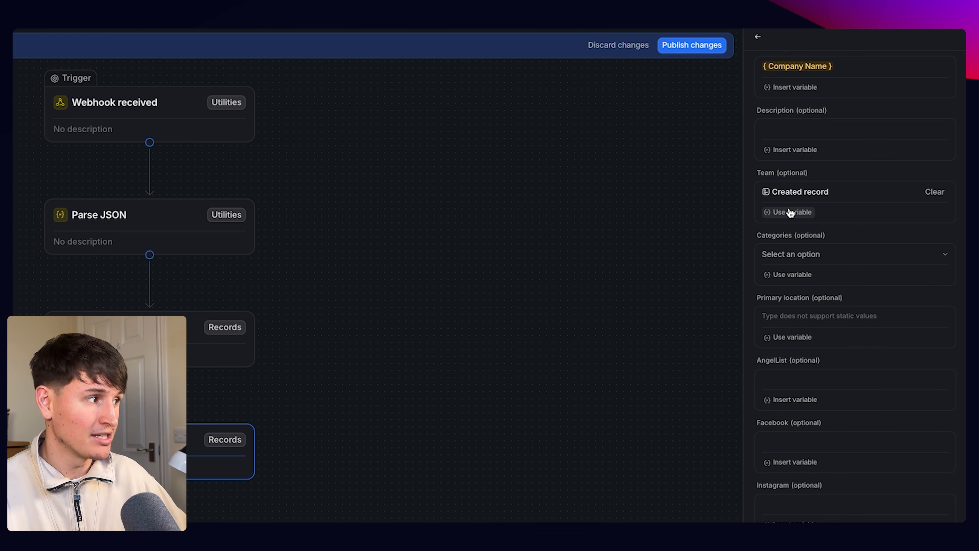
scroll(790, 214, "down", 9)
scroll(795, 313, "up", 13)
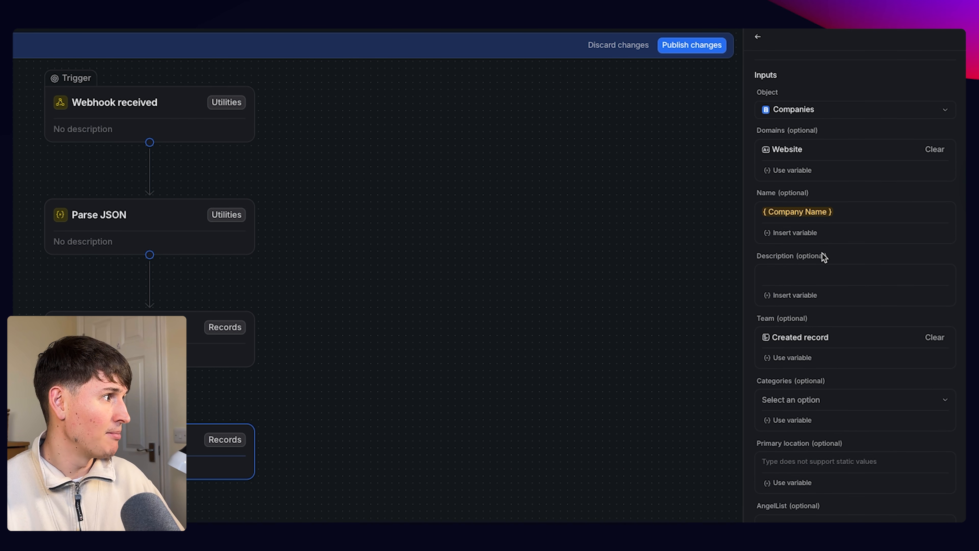
scroll(823, 253, "up", 1)
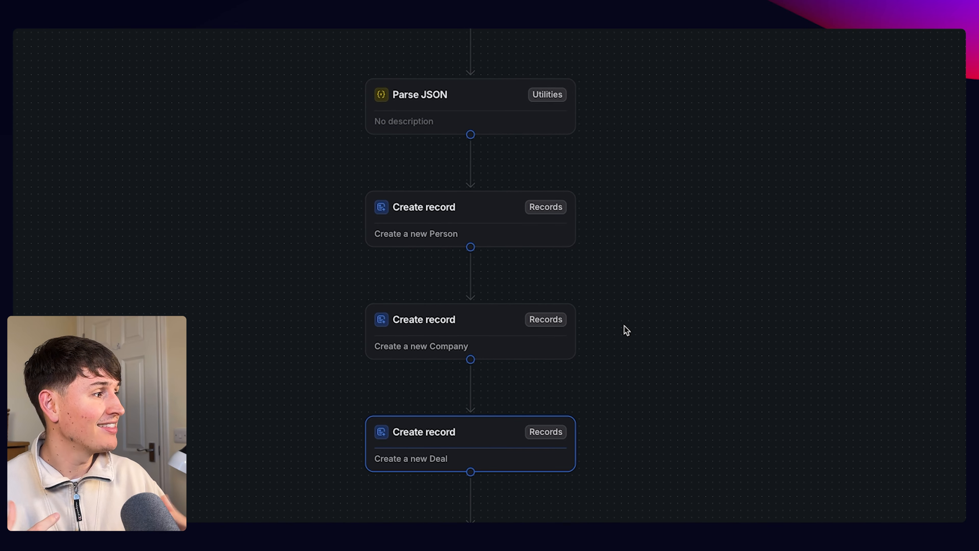
- Review the deal Create record block's input mappings, including the associated company variable choices, Attribution and Email
left_click(525, 445)
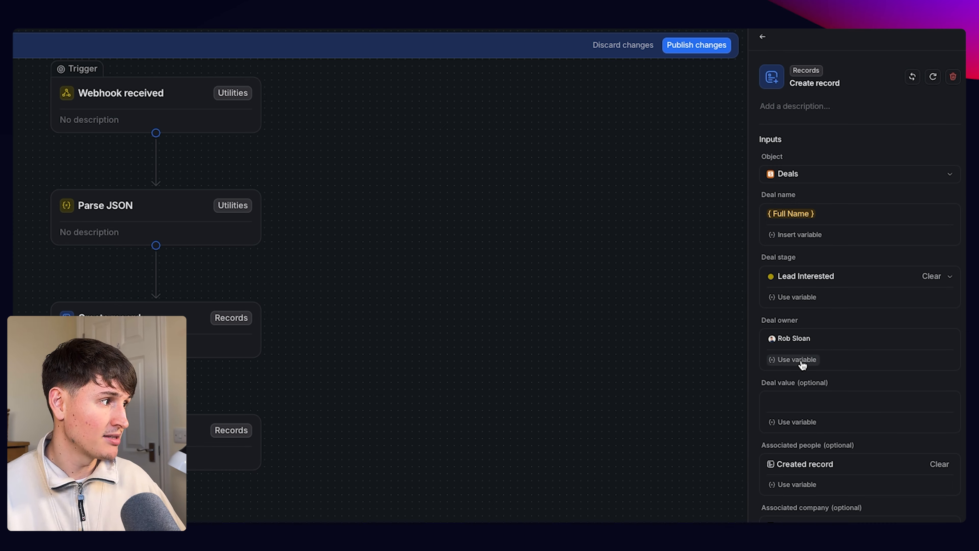
scroll(804, 360, "down", 3)
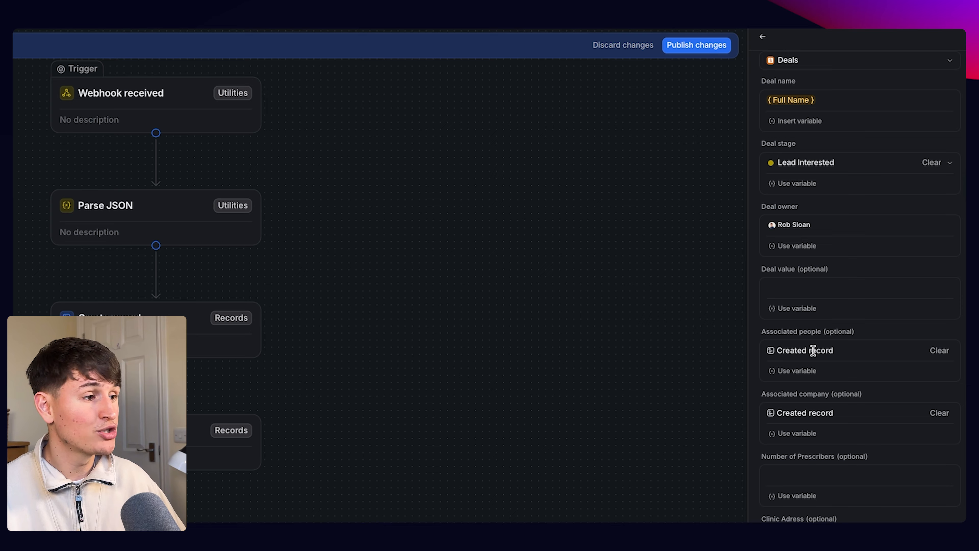
left_click(796, 433)
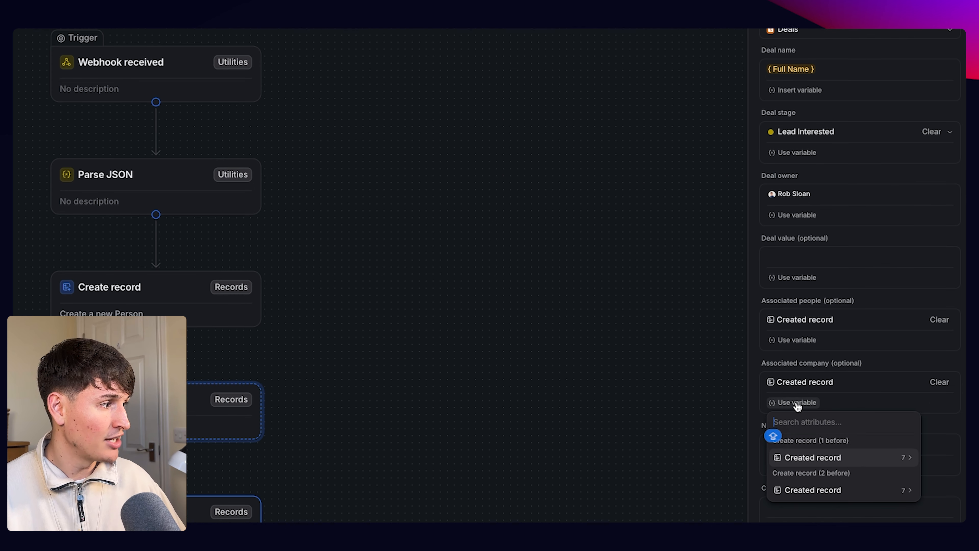
scroll(807, 374, "down", 4)
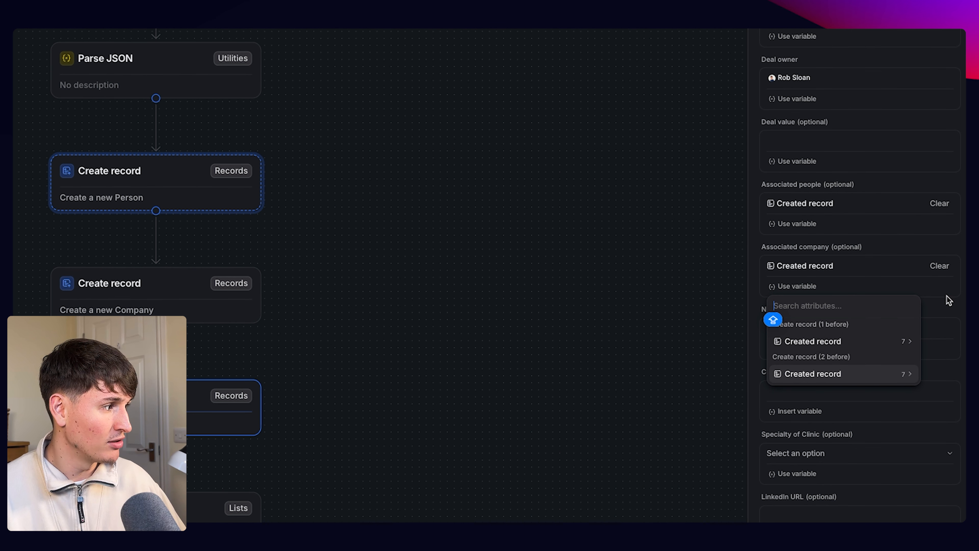
left_click(939, 300)
scroll(840, 437, "down", 7)
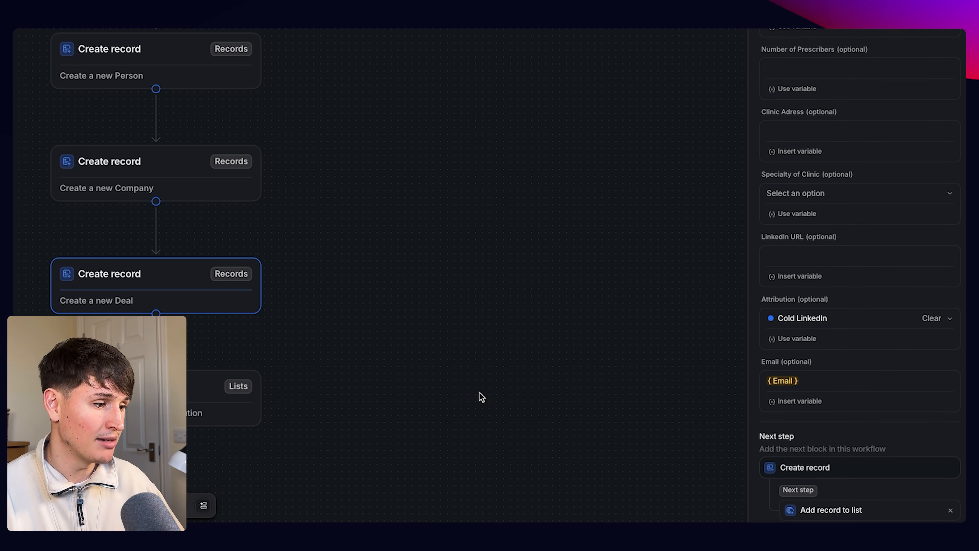
- Locate the LinkedIn Attribution list and inspect the Add record to list block's list and record inputs
left_click(194, 392)
left_click_drag(194, 392, 430, 391)
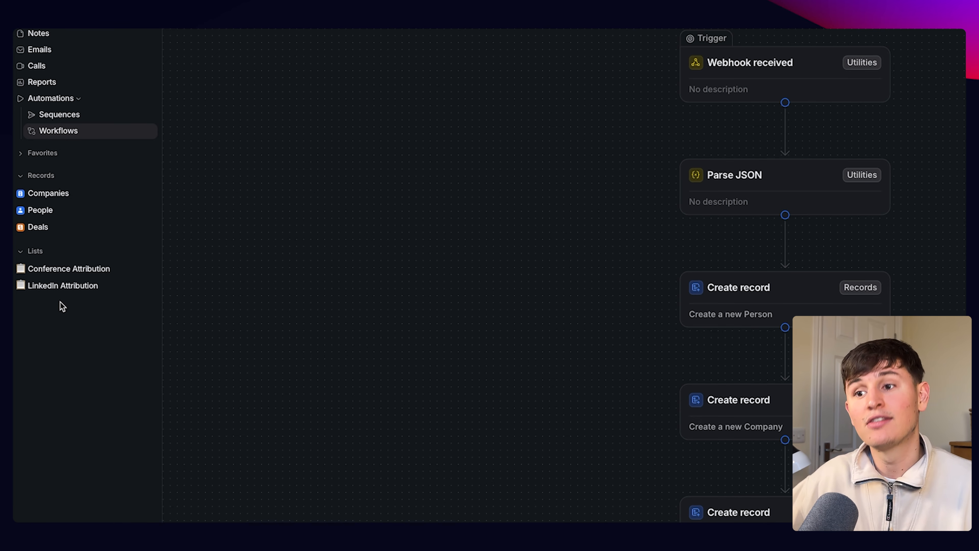
left_click(62, 288)
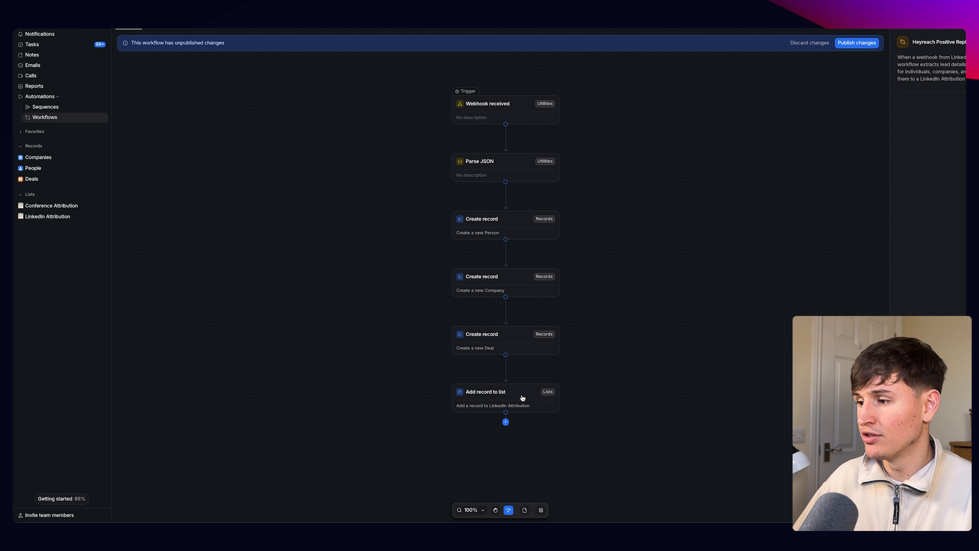
left_click(522, 397)
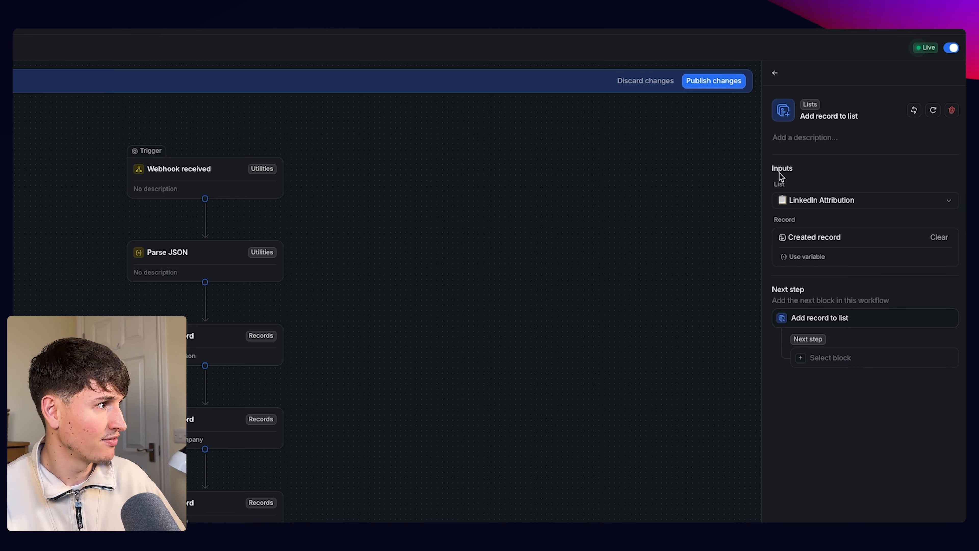
left_click(888, 204)
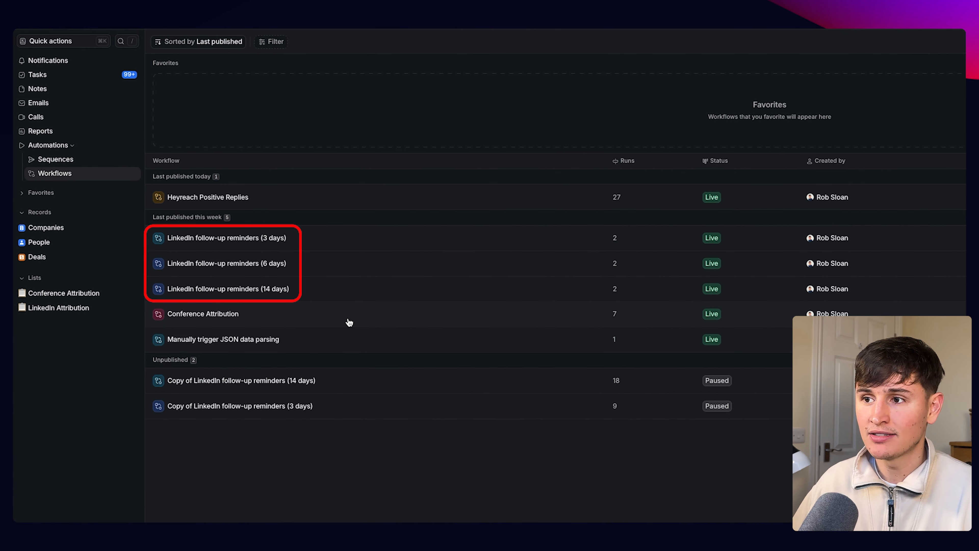
- Open the LinkedIn follow-up reminders (3 days) workflow and inspect its Recurring schedule trigger and the Find list entries block's advanced filter
left_click(308, 238)
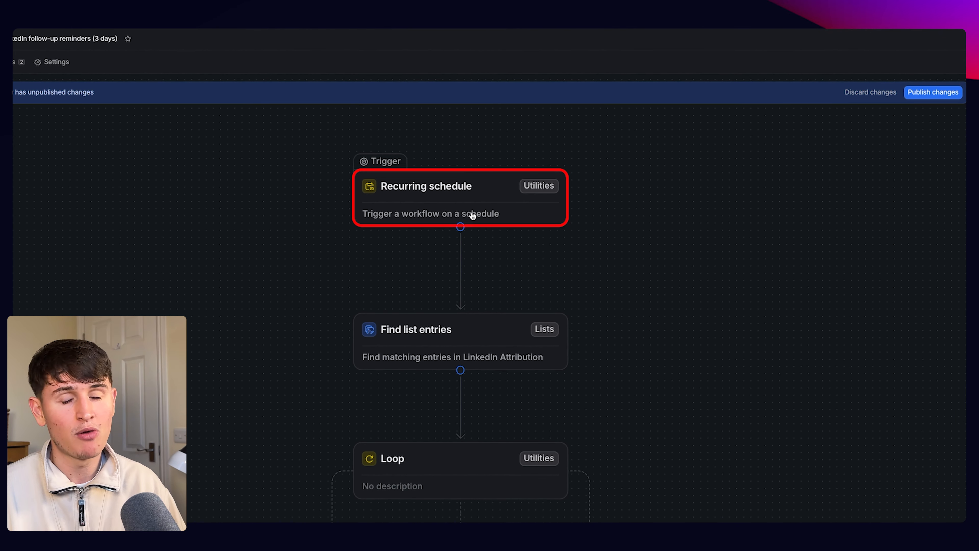
left_click(472, 215)
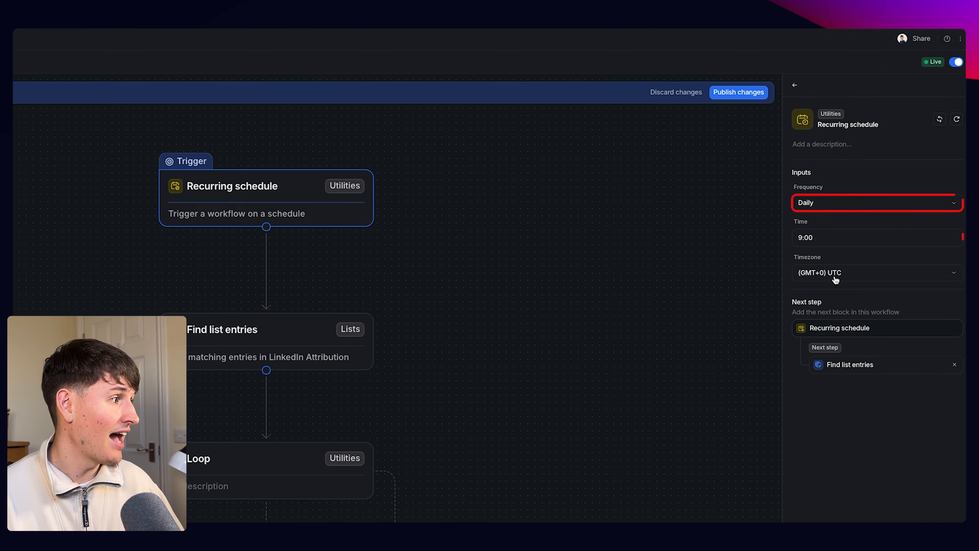
left_click(295, 345)
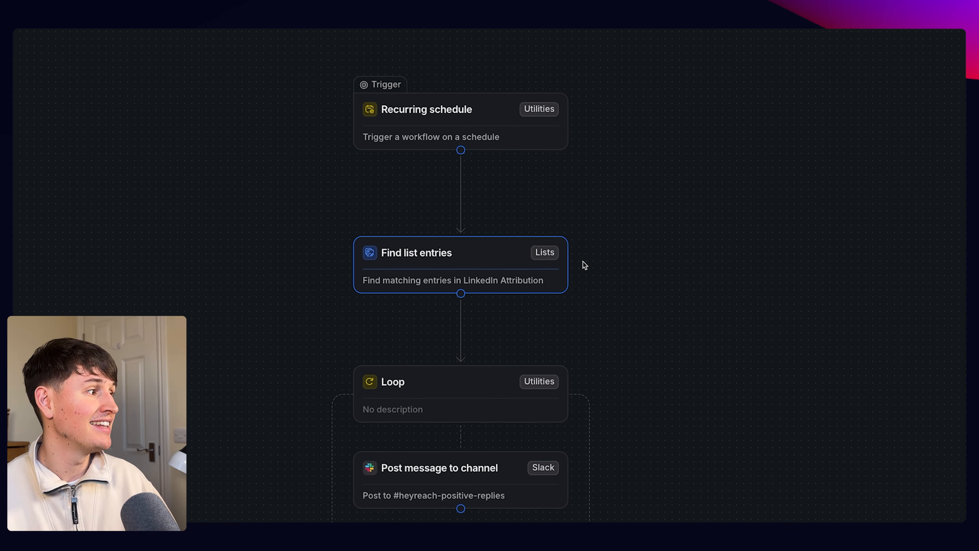
left_click(561, 272)
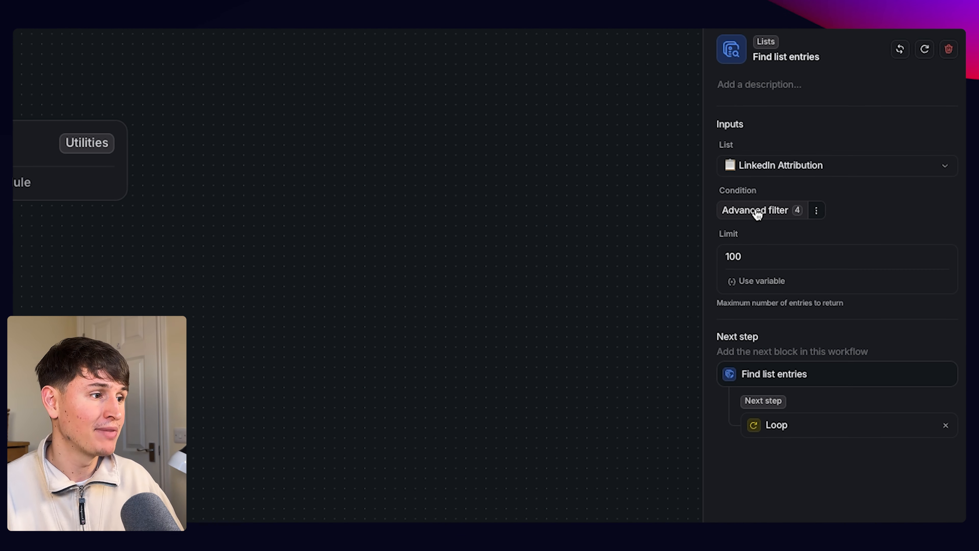
left_click(755, 210)
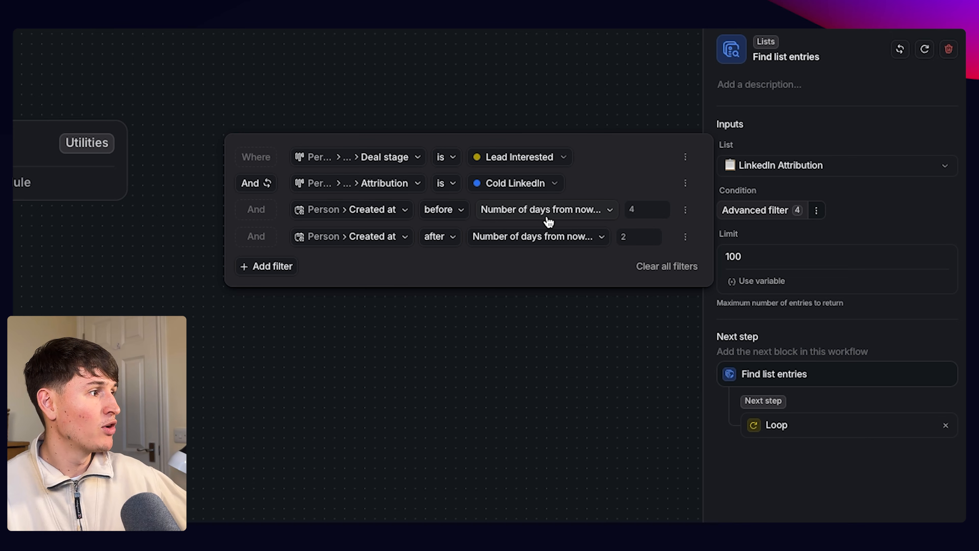
left_click(24, 139)
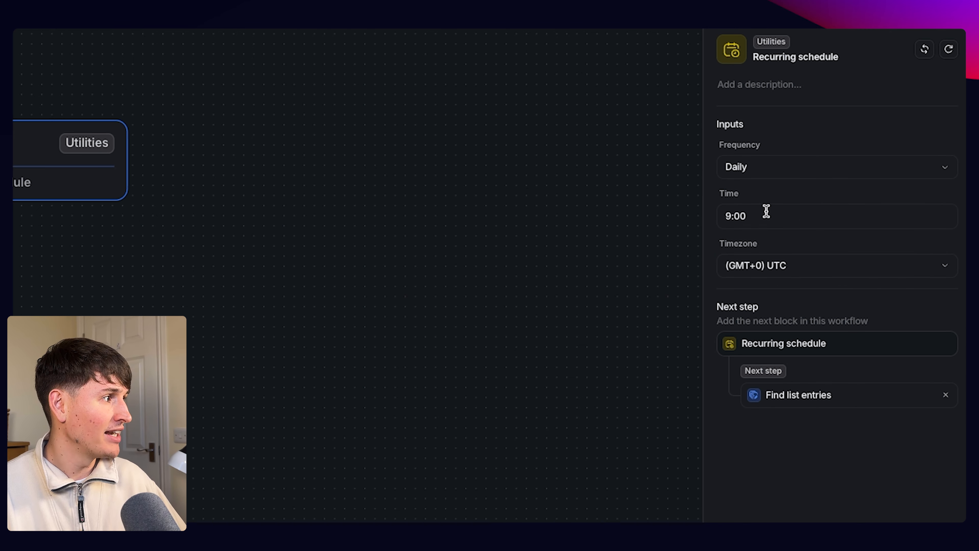
left_click(299, 351)
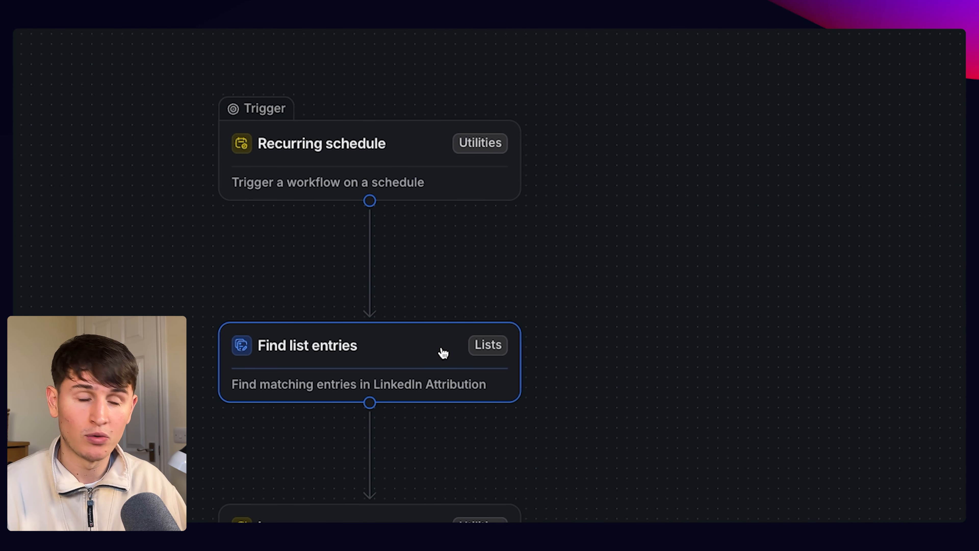
- Check the Loop block's iterable variable and open the Slack Post message to channel block inside the loop
left_click(415, 519)
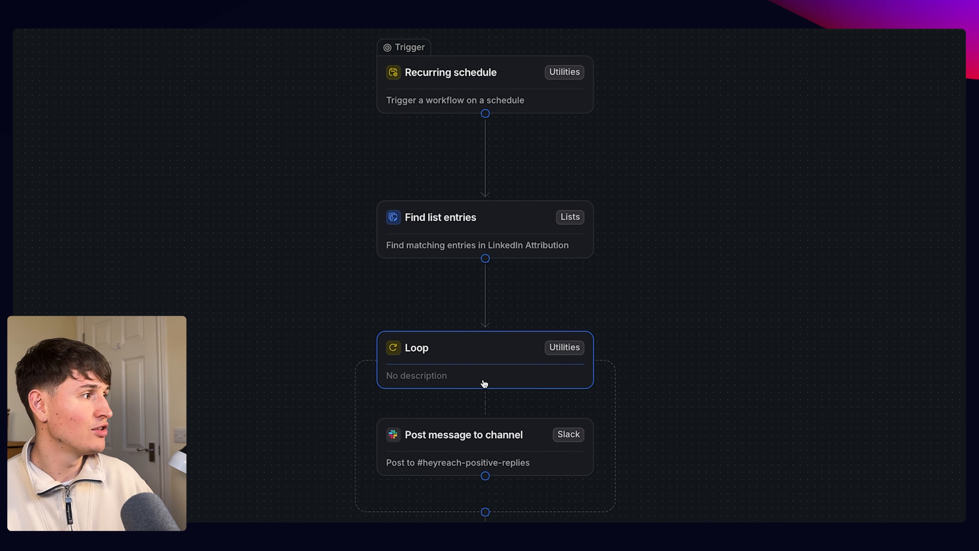
left_click(960, 153)
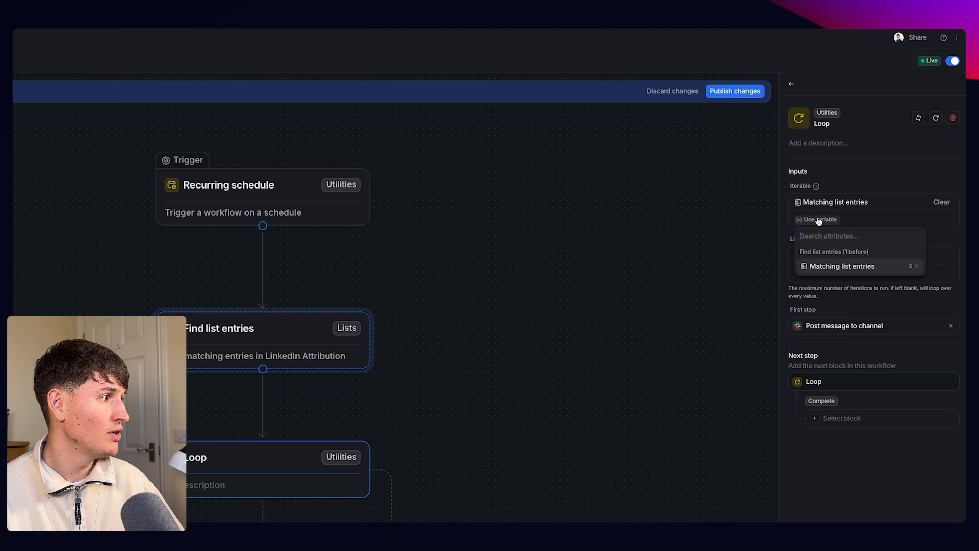
left_click(943, 241)
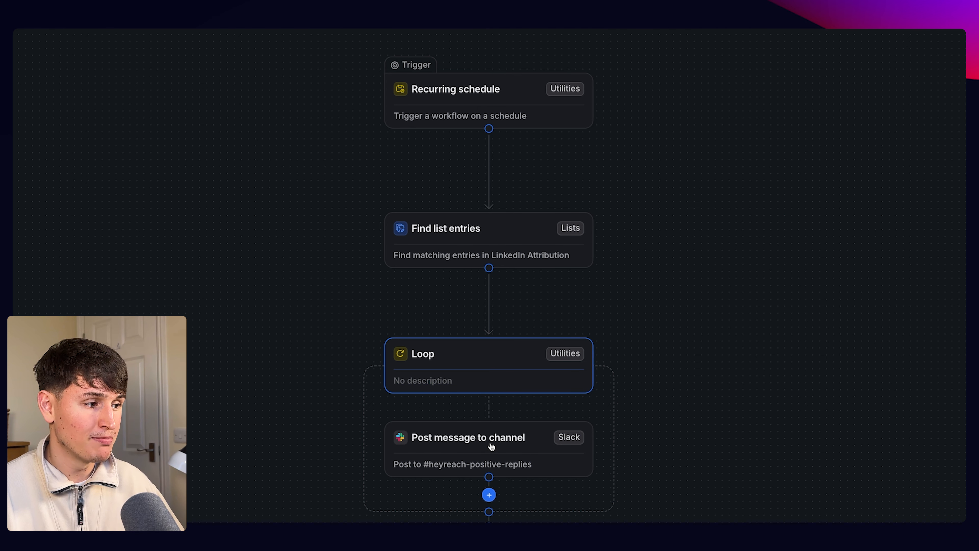
left_click(502, 447)
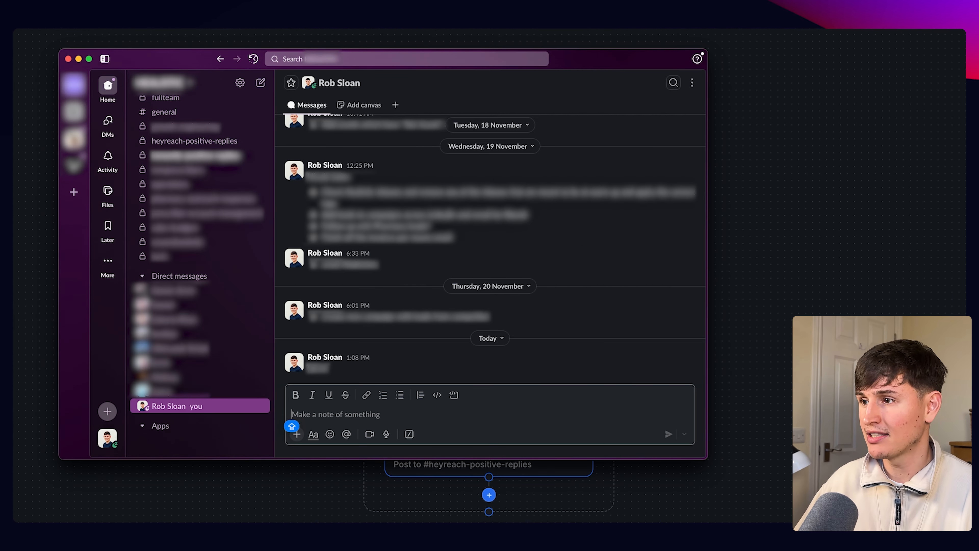
- In Slack, read the follow-up reminders posted in the heyreach-positive-replies channel and check which app sent them
left_click(194, 142)
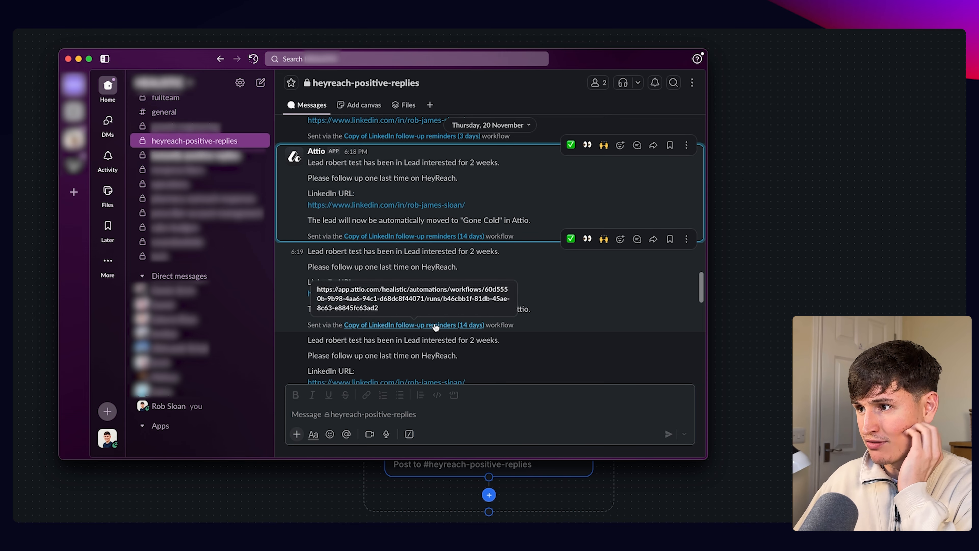
scroll(463, 285, "up", 2)
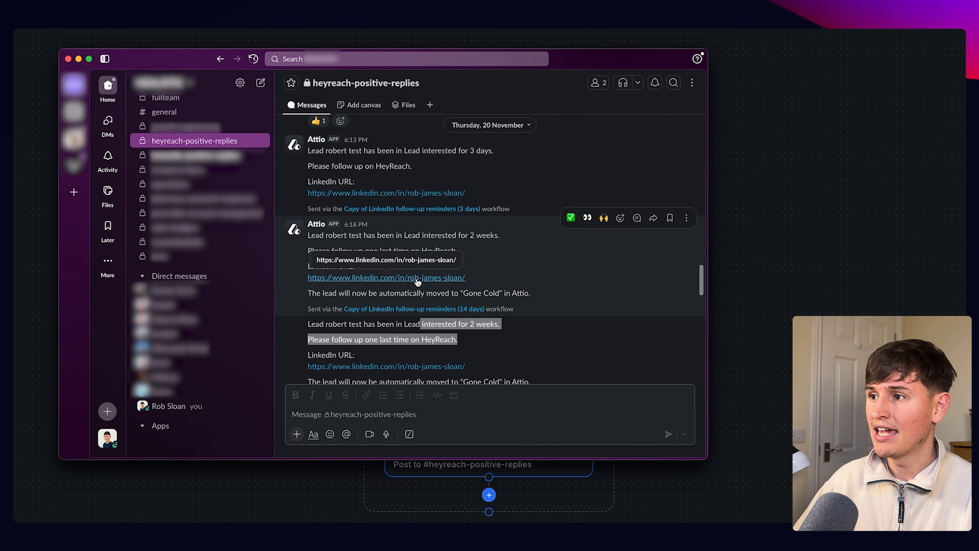
left_click(295, 145)
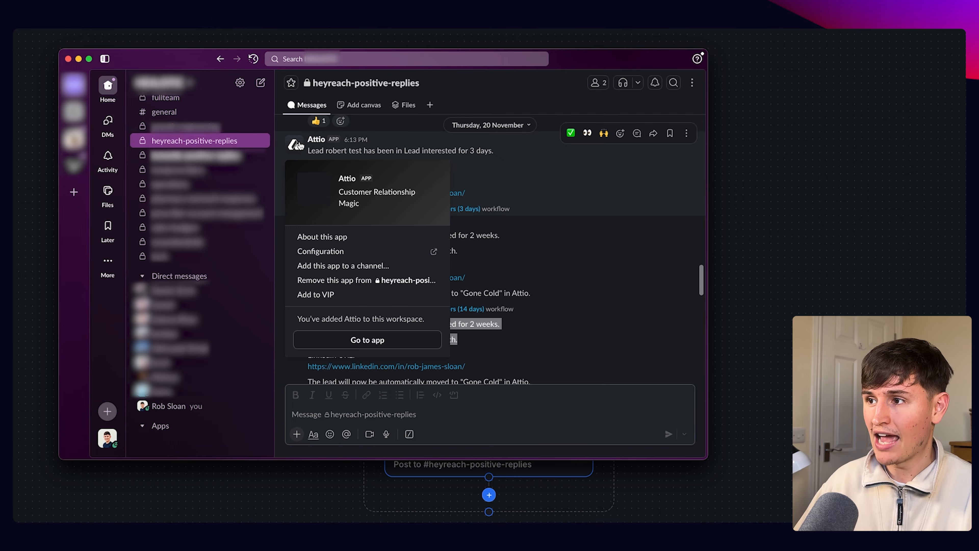
left_click(544, 178)
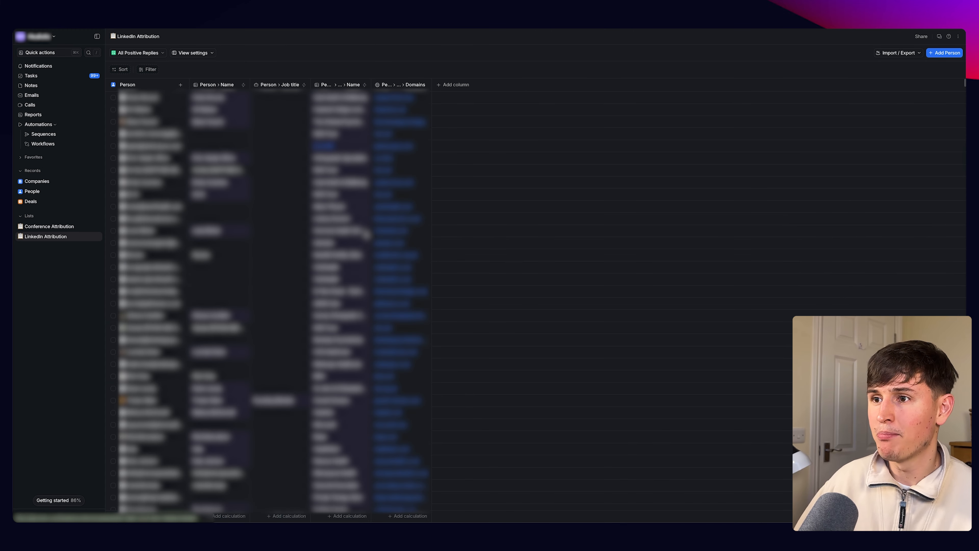
- Back in Attio, browse the people in the LinkedIn Attribution list's All Positive Replies view
scroll(281, 270, "down", 10)
scroll(281, 275, "down", 4)
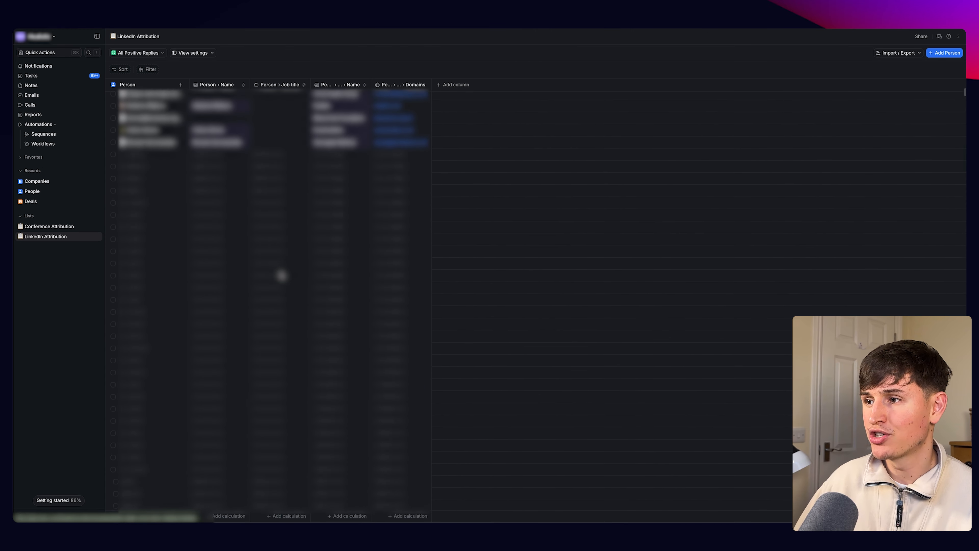
scroll(246, 271, "up", 7)
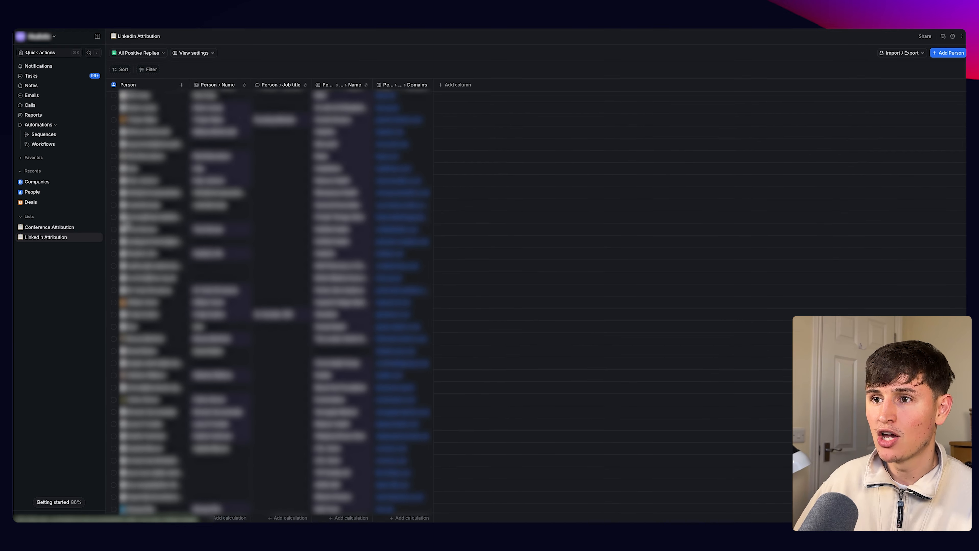
- Open the New Dashboard report and review the stages of the Deals sign-up pipeline across to Gone Cold
left_click(42, 114)
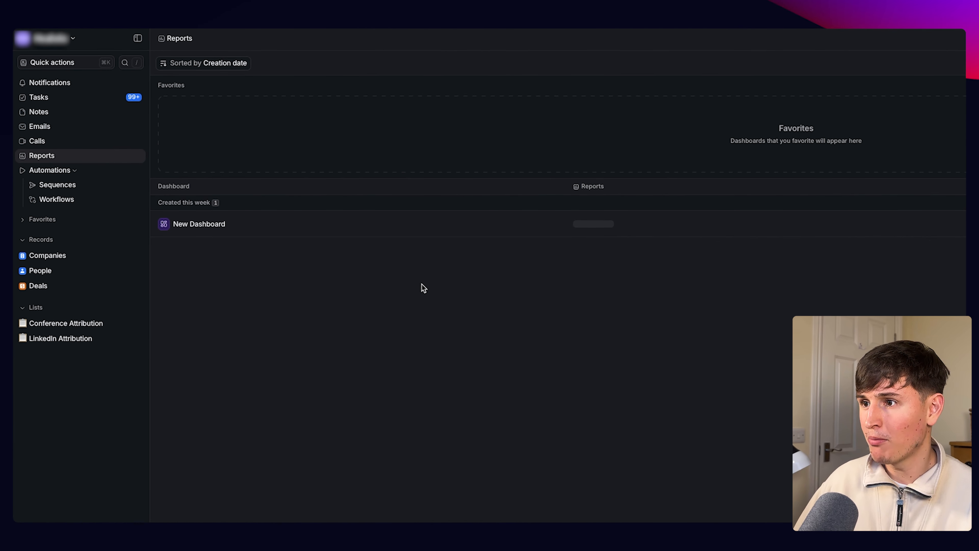
left_click(372, 218)
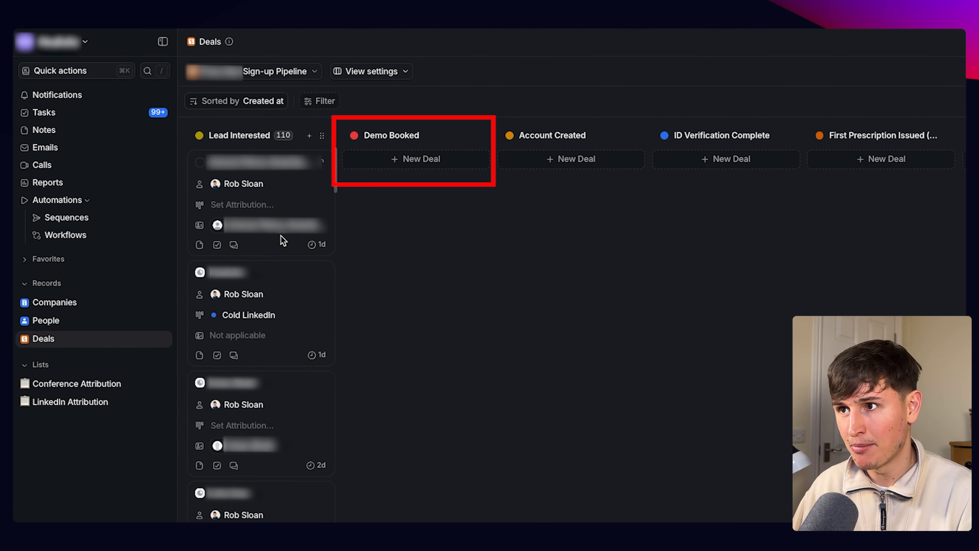
scroll(508, 327, "right", 10)
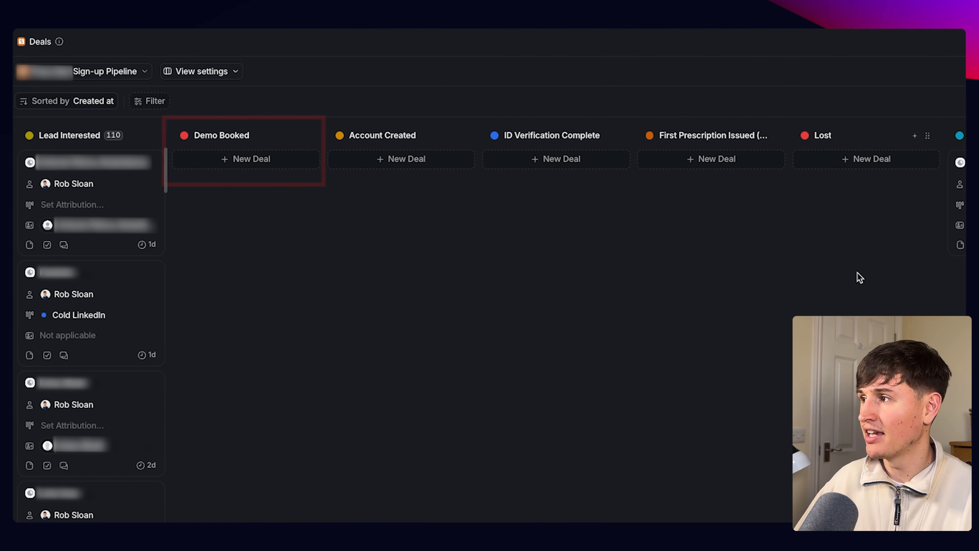
scroll(771, 213, "right", 5)
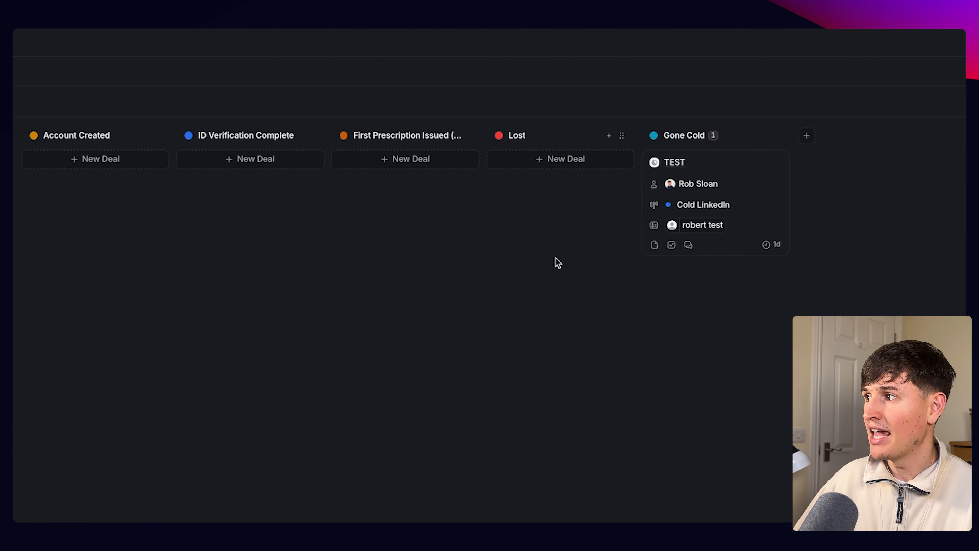